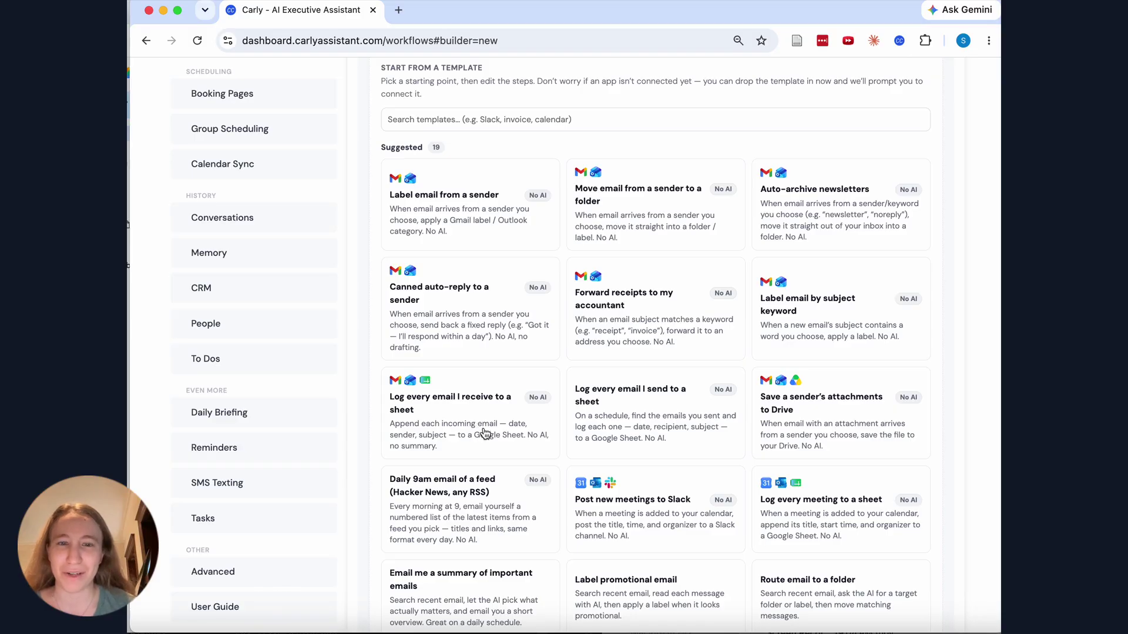
# Start a new workflow from the 'Email me a summary of important emails' template
pyautogui.scroll(-7, 479, 423)
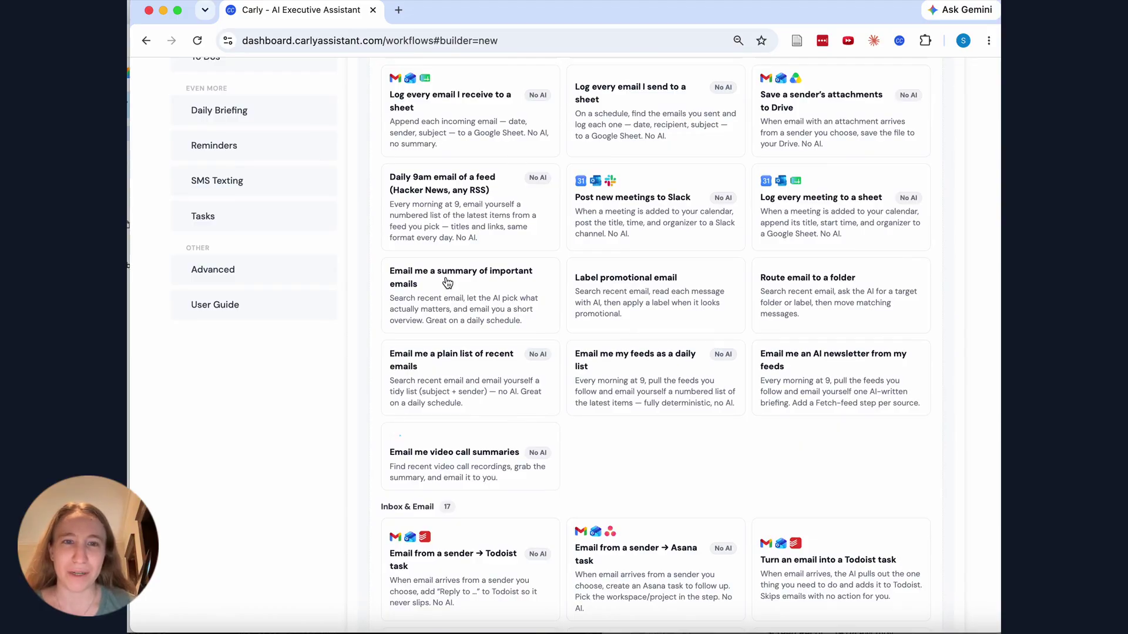
pyautogui.click(446, 282)
# Set Search emails to past 30 minutes, Gmail mailbox, searching All mail / folders
pyautogui.scroll(9, 484, 292)
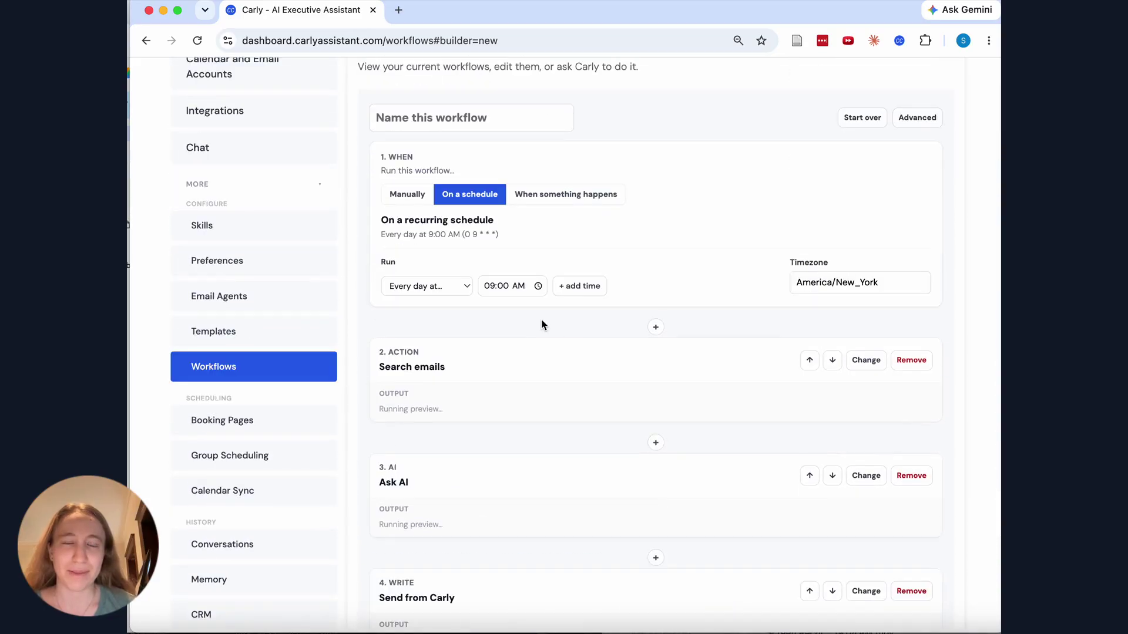
pyautogui.click(538, 360)
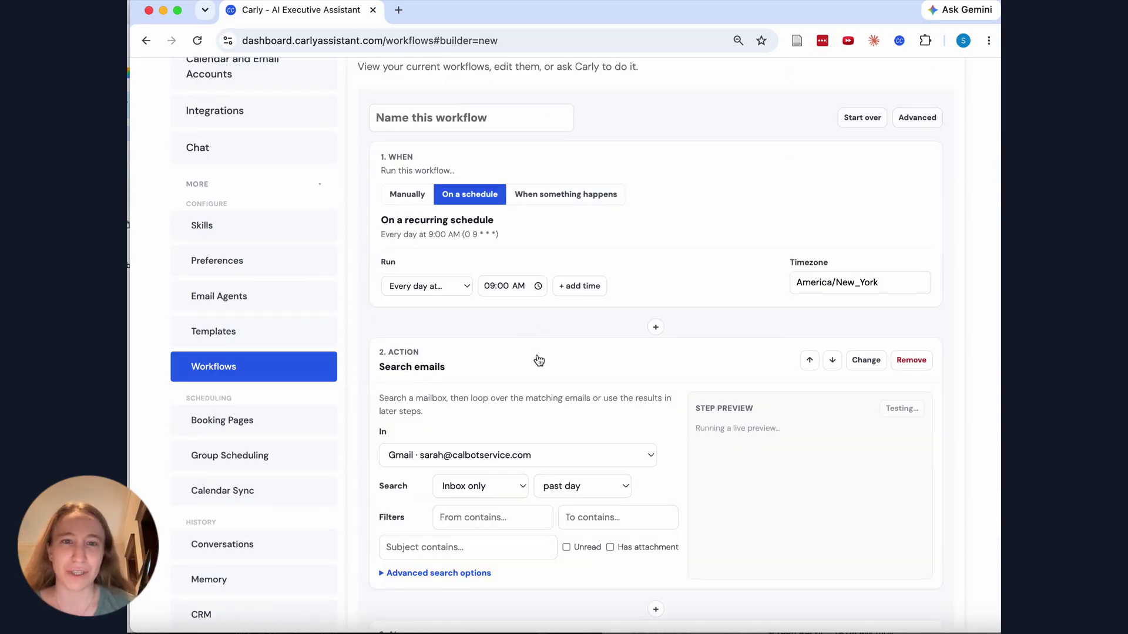
pyautogui.scroll(-4, 539, 361)
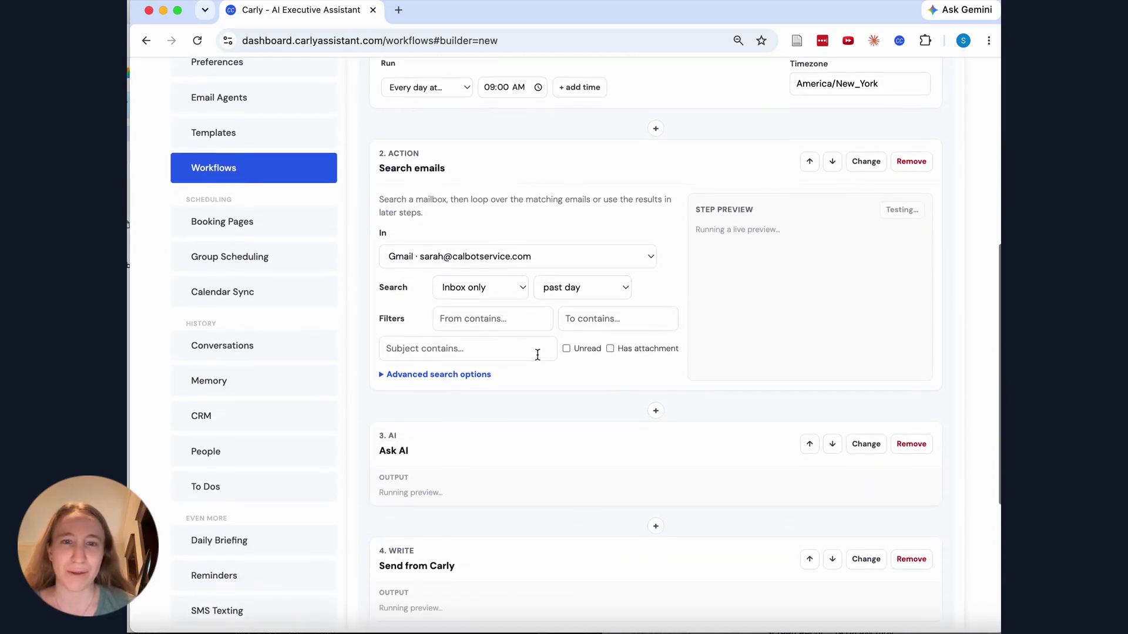
pyautogui.click(626, 286)
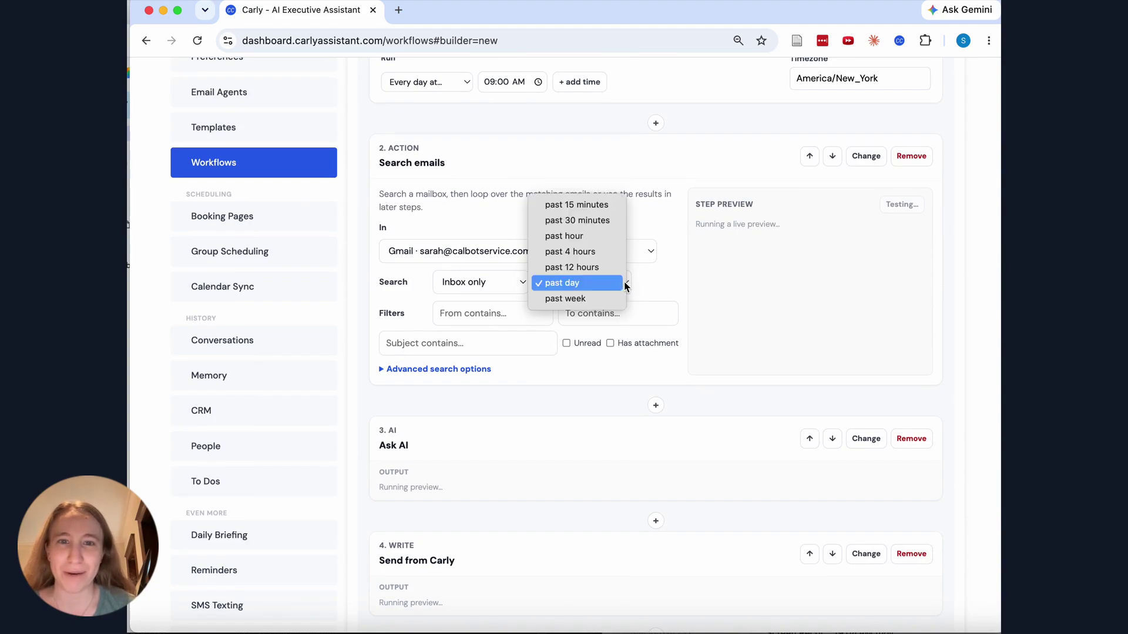
pyautogui.click(619, 222)
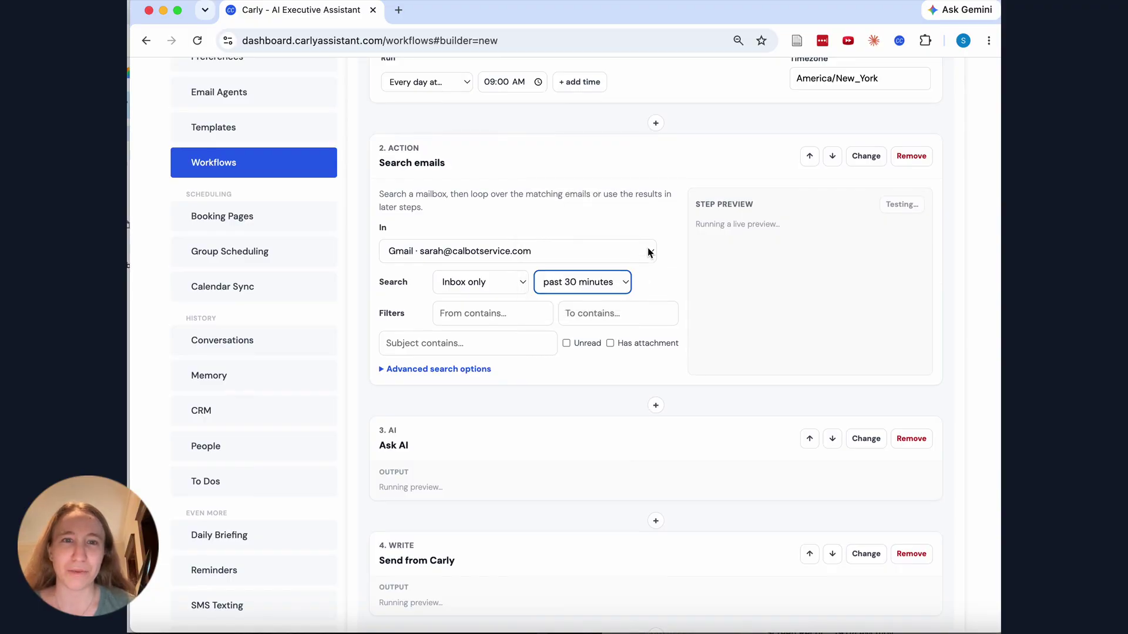
pyautogui.click(650, 253)
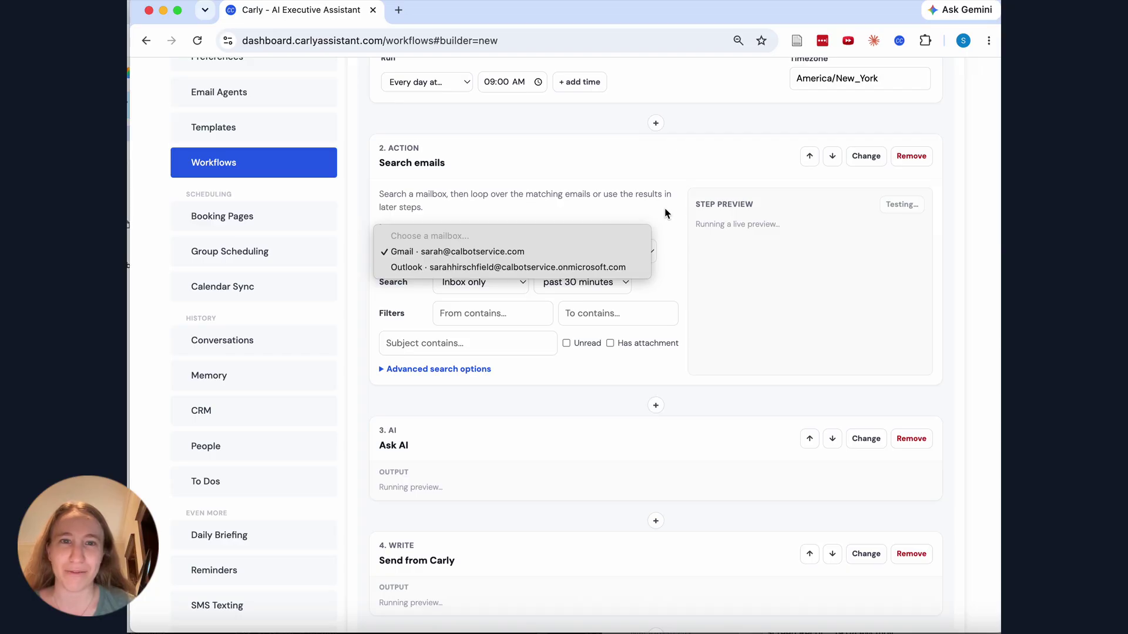
pyautogui.click(641, 252)
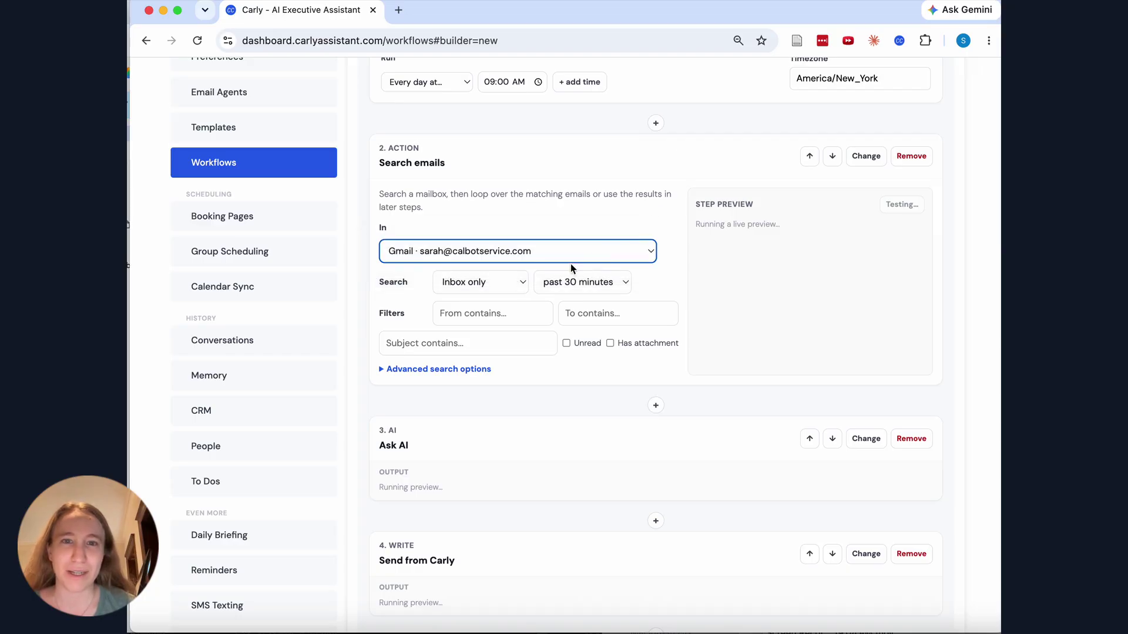
pyautogui.click(513, 287)
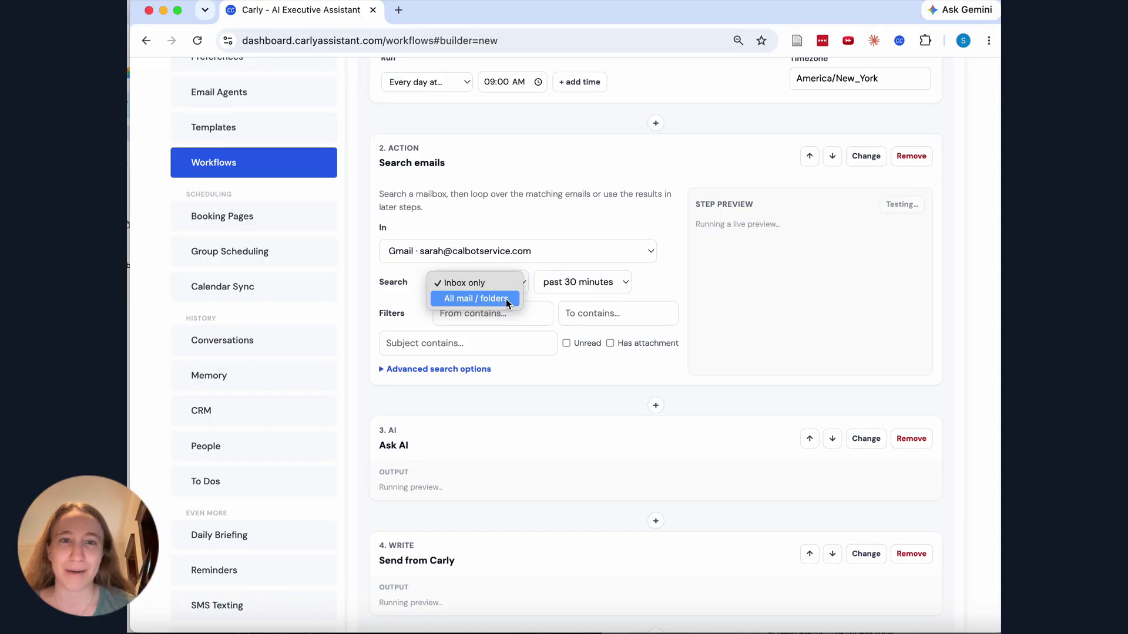
pyautogui.click(506, 299)
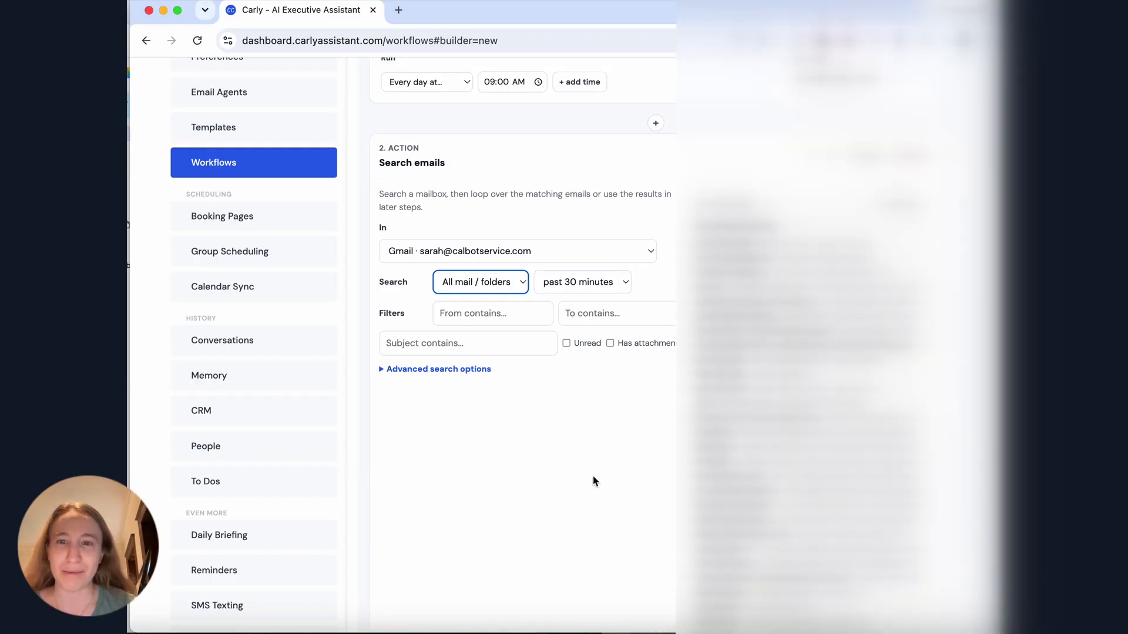
pyautogui.scroll(-1, 620, 491)
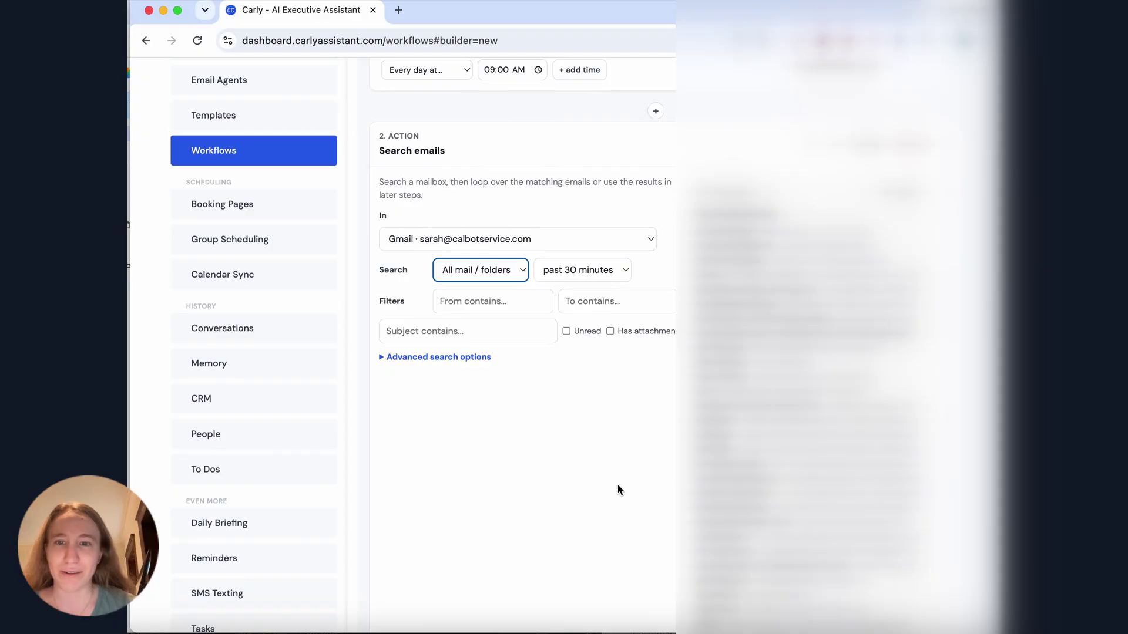
pyautogui.scroll(-1, 618, 489)
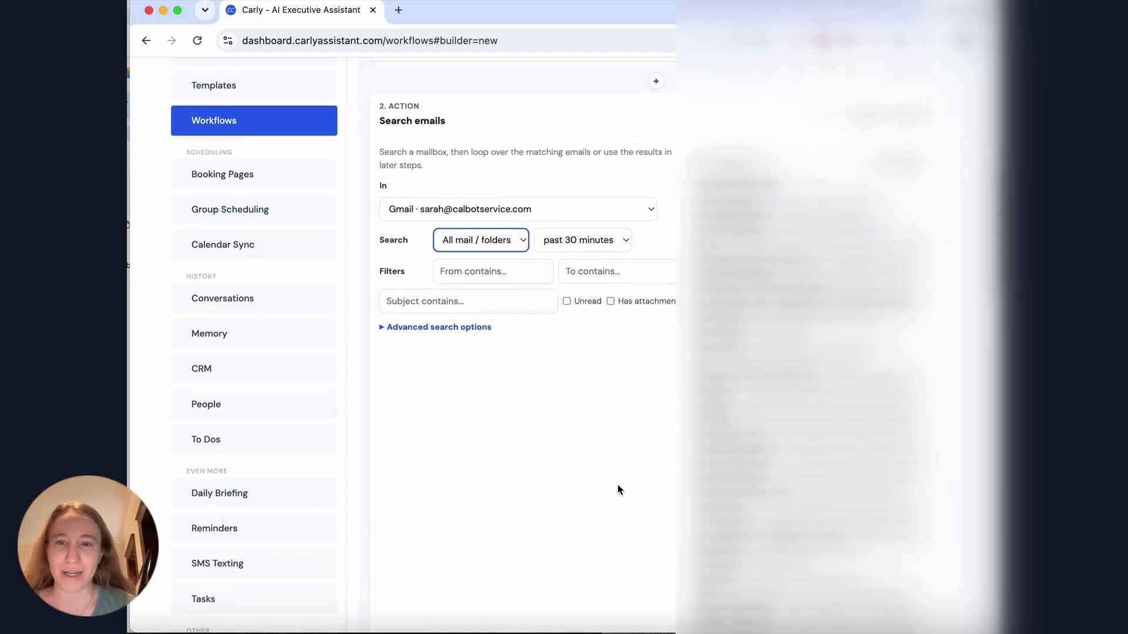
pyautogui.scroll(2, 618, 488)
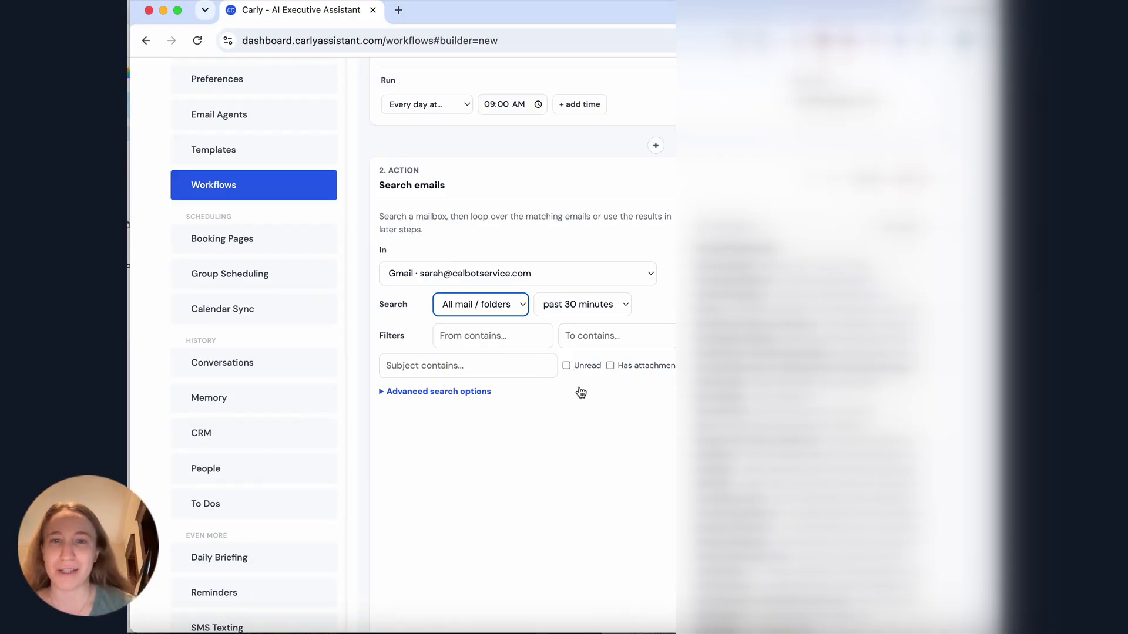
pyautogui.click(480, 394)
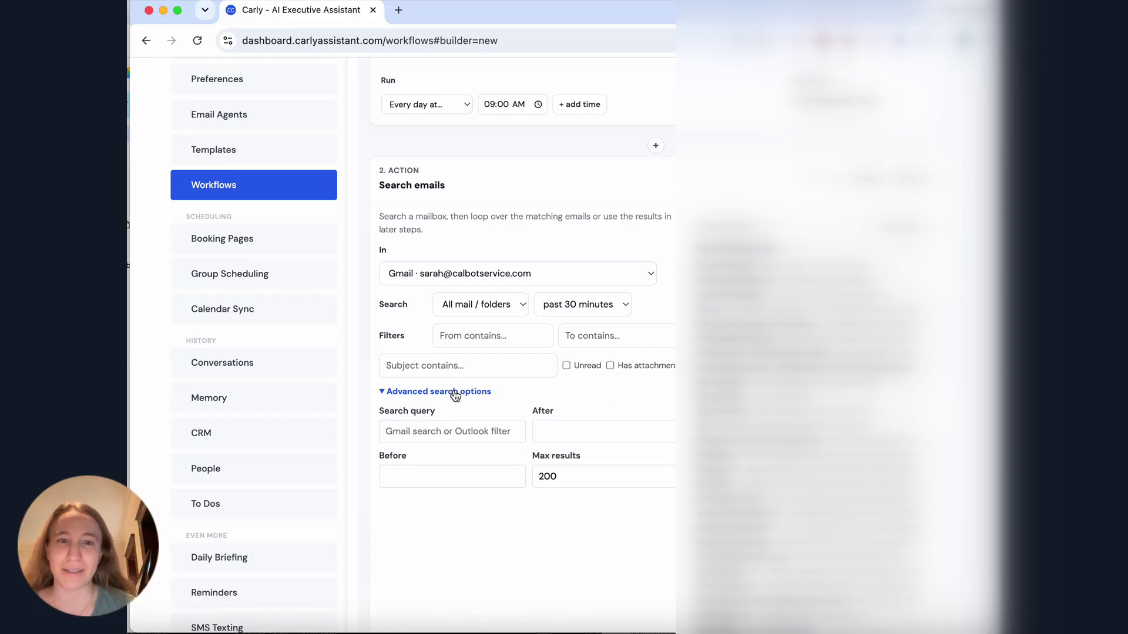
pyautogui.click(467, 397)
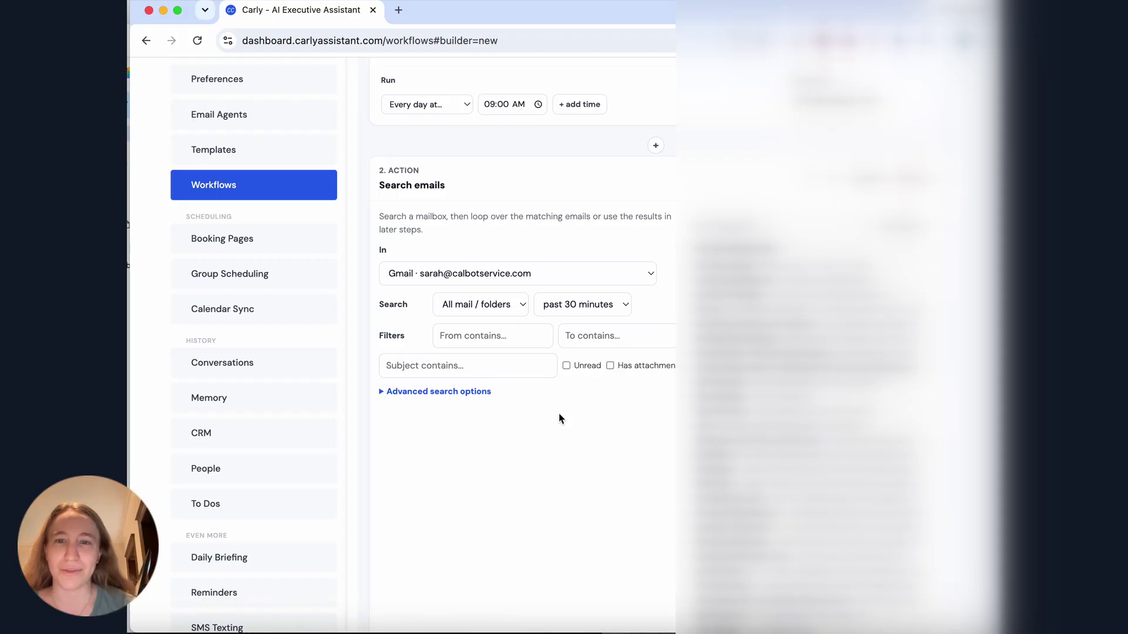
pyautogui.scroll(-5, 564, 419)
pyautogui.scroll(-8, 567, 415)
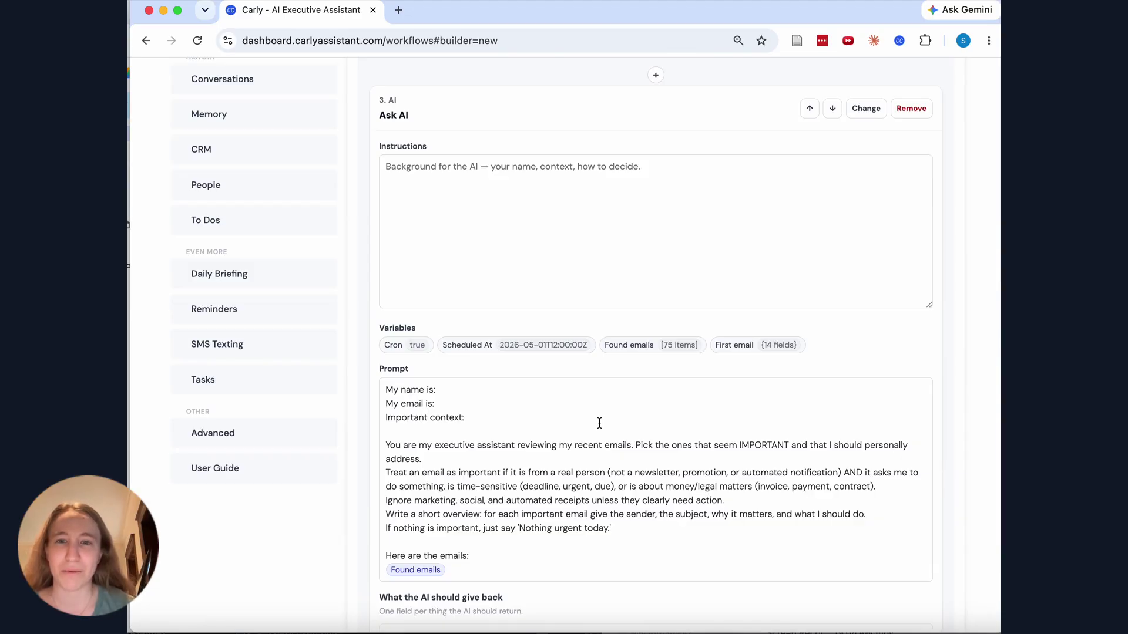
# Enter the user's name and email address on the prompt's 'My name is:' and 'My email is:' lines
pyautogui.click(491, 390)
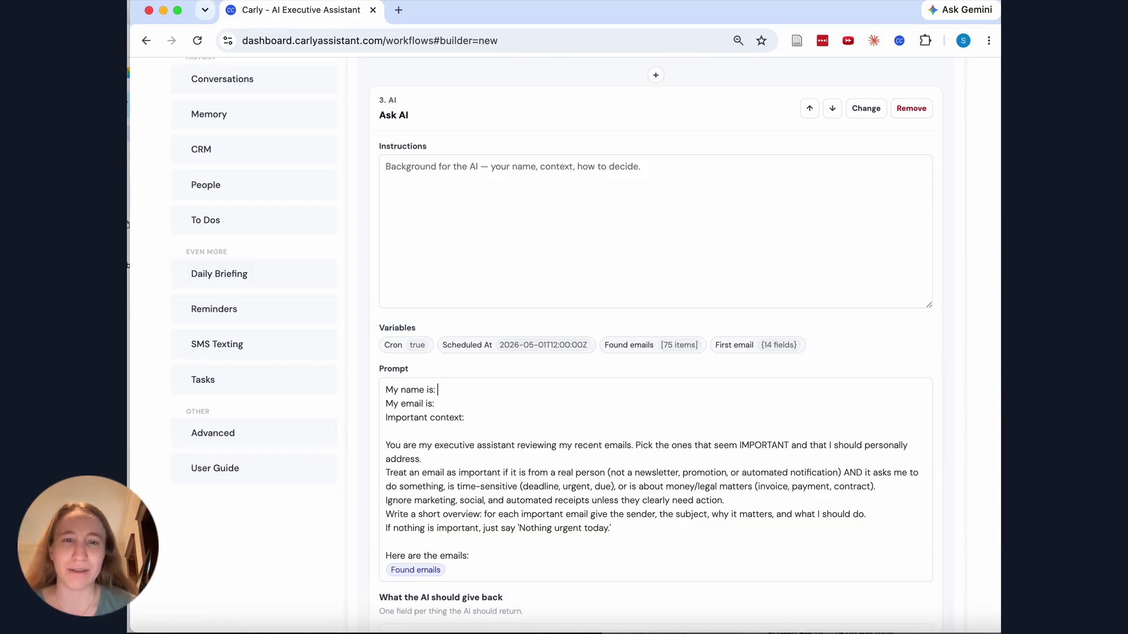
pyautogui.press('Down')
pyautogui.scroll(-3, 641, 376)
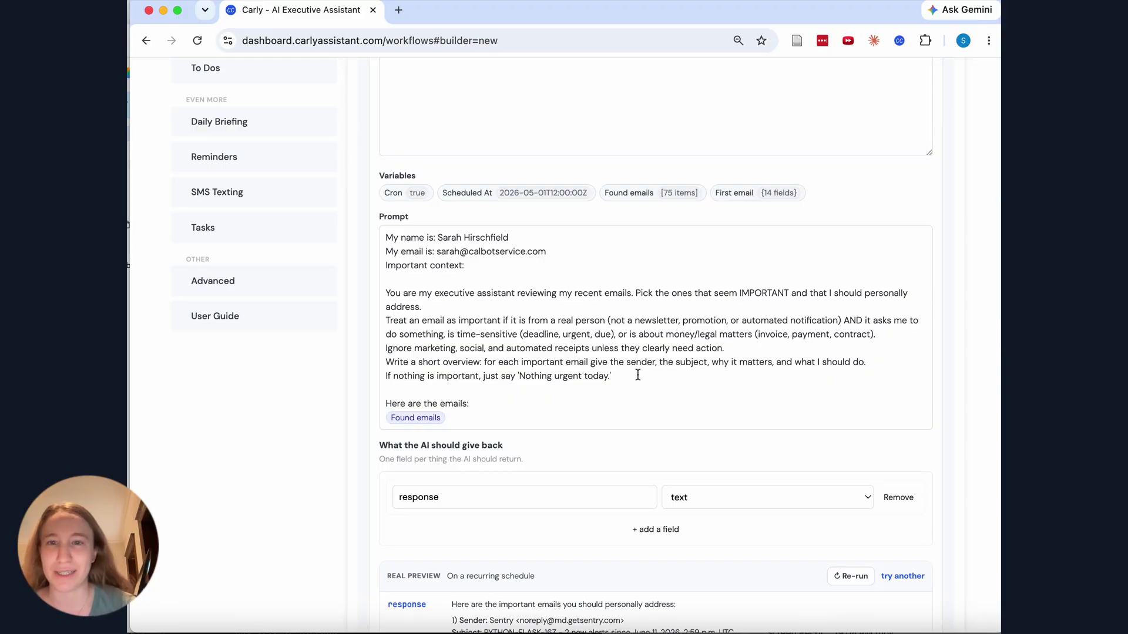
pyautogui.scroll(-6, 637, 374)
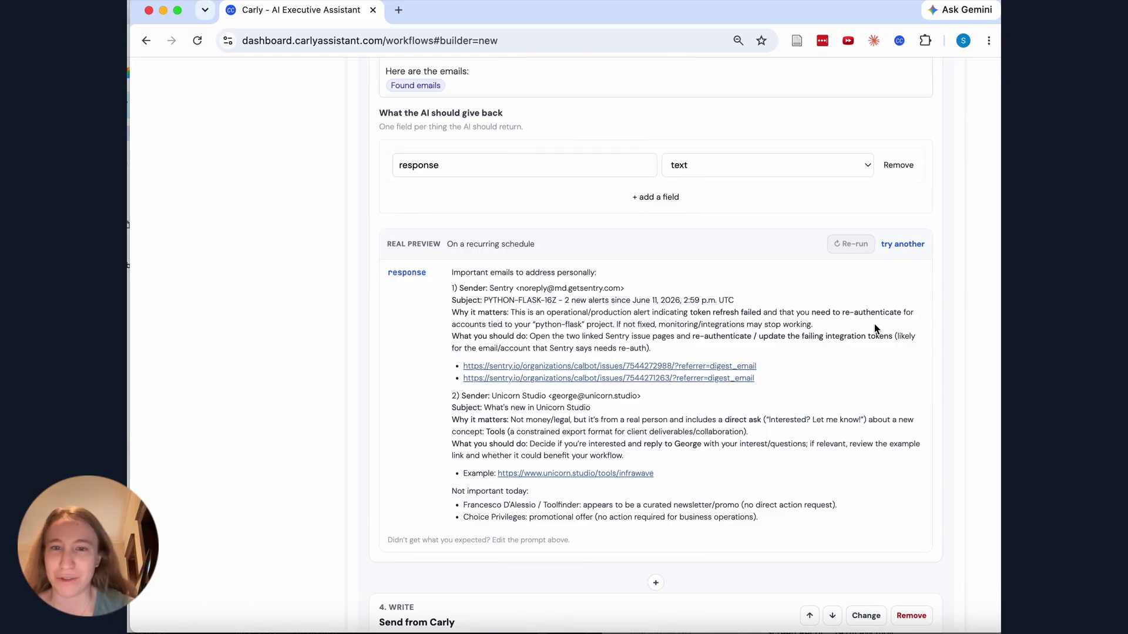
# Set the Send from Carly recipient to the user's own address from autofill
pyautogui.scroll(-7, 703, 436)
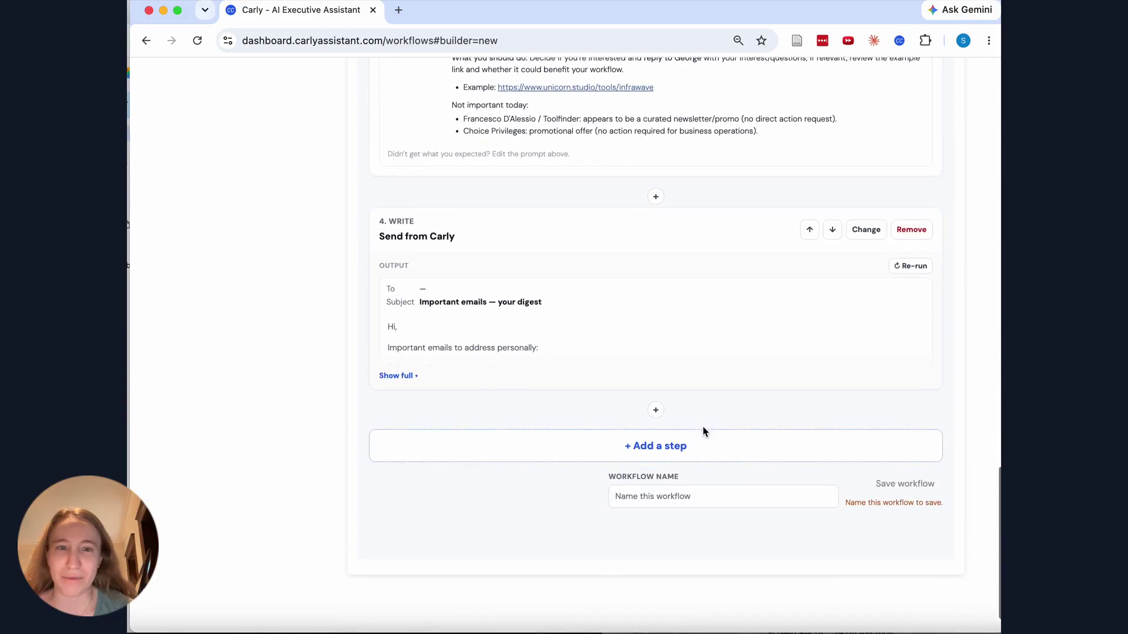
pyautogui.click(708, 233)
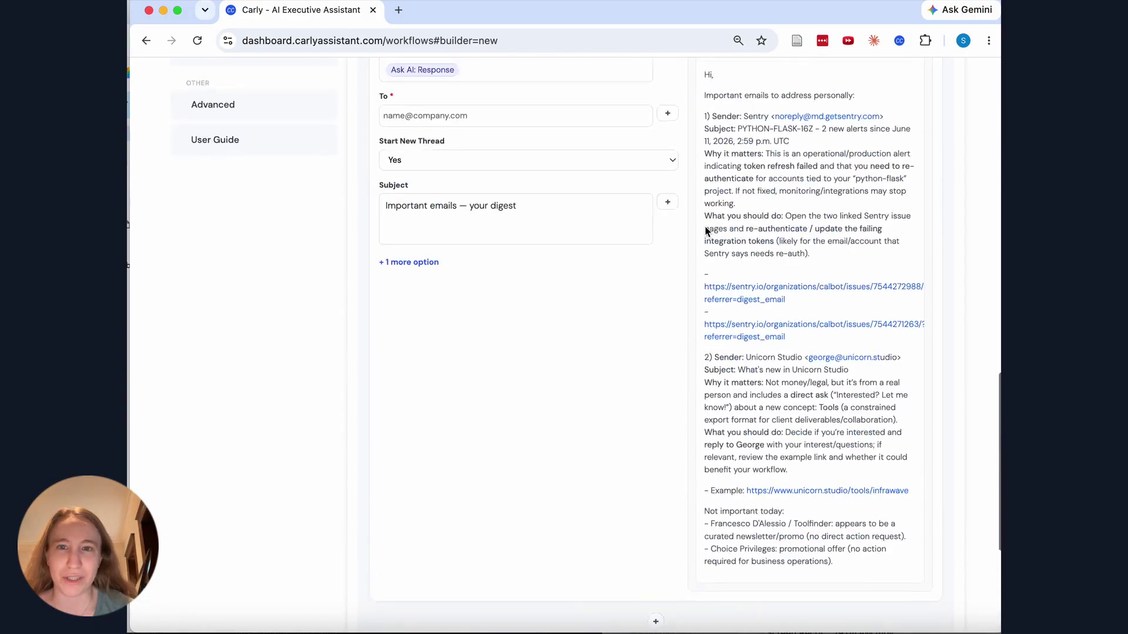
pyautogui.scroll(2, 735, 493)
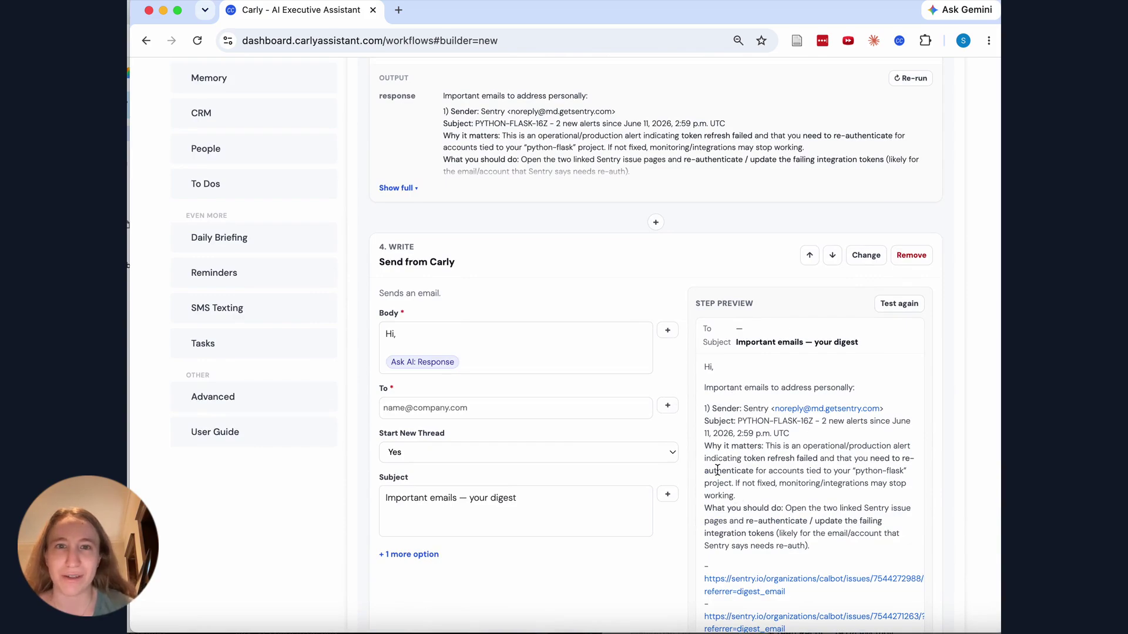
pyautogui.click(503, 408)
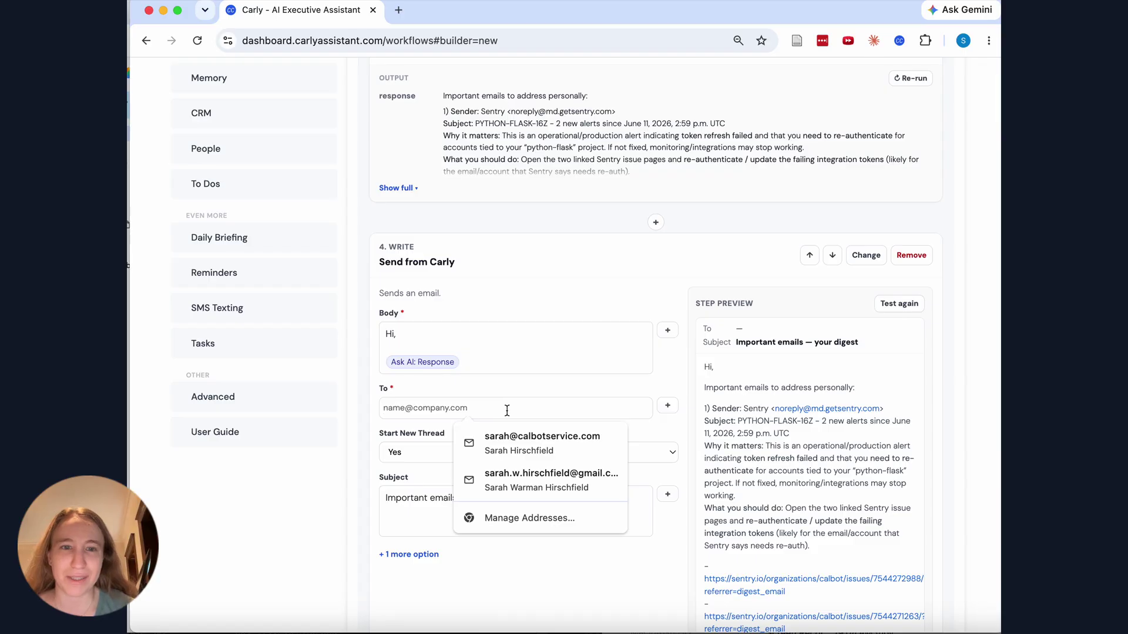
pyautogui.click(473, 444)
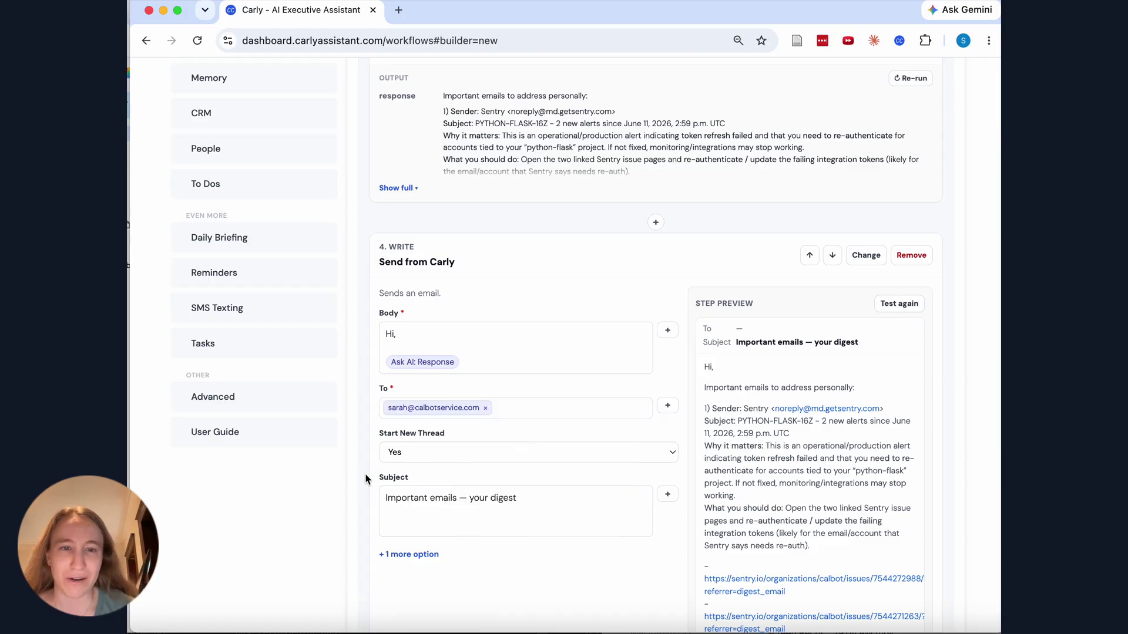
# Review the subject 'Important emails — your digest' and the email preview, leaving them unchanged
pyautogui.moveTo(529, 499); pyautogui.dragTo(424, 498)
pyautogui.doubleClick(405, 498)
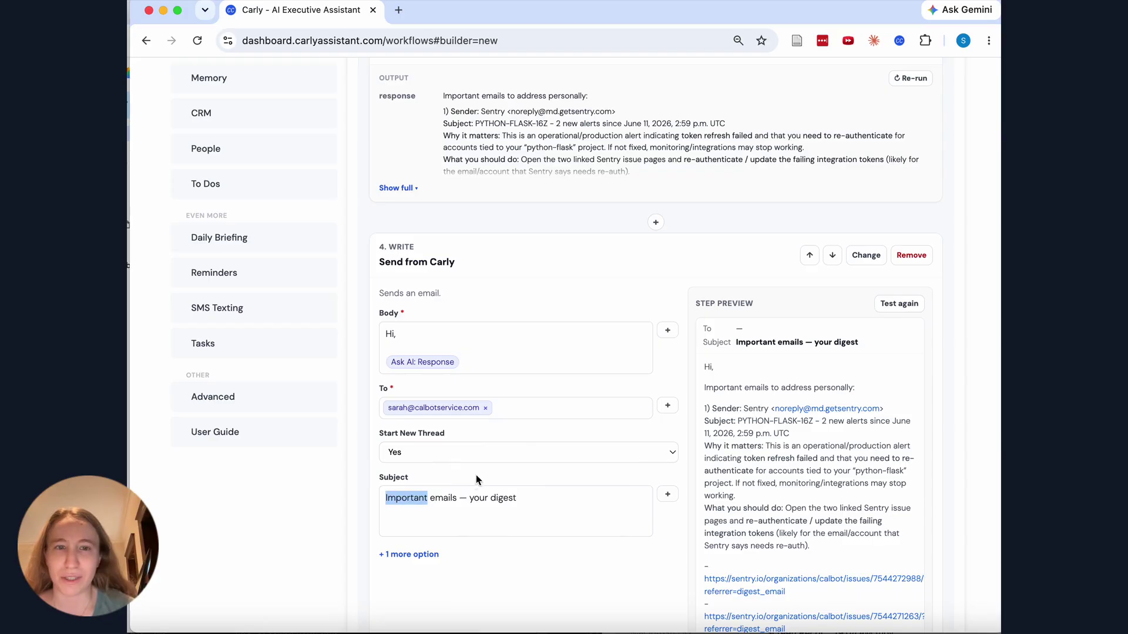
pyautogui.click(515, 427)
pyautogui.scroll(-3, 756, 413)
pyautogui.scroll(-4, 757, 434)
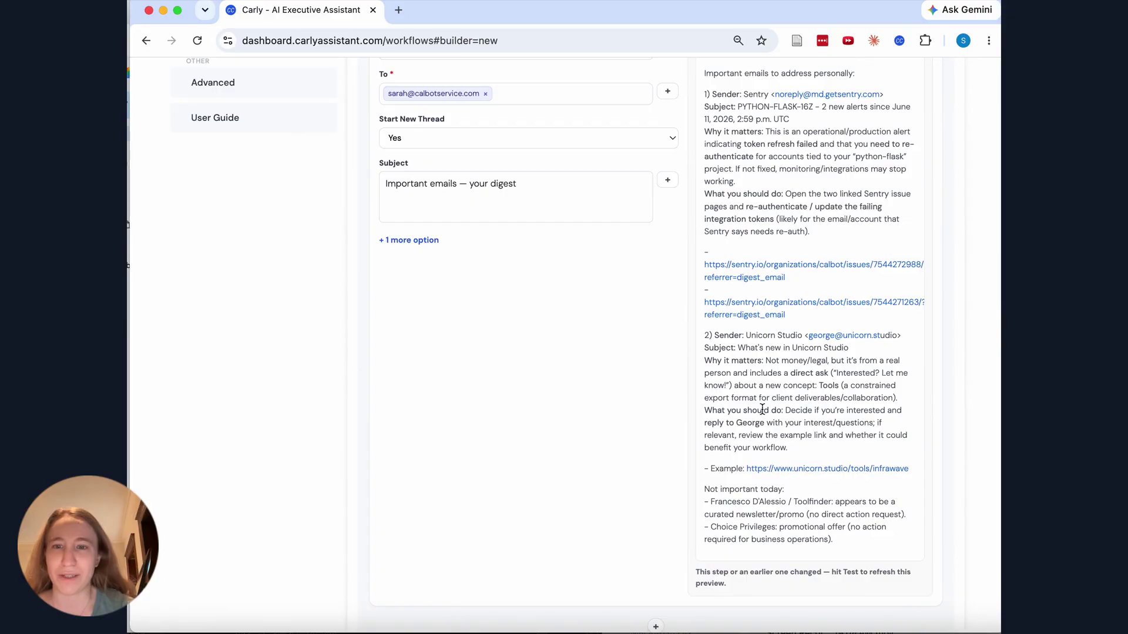
pyautogui.scroll(-1, 729, 383)
pyautogui.scroll(-1, 728, 383)
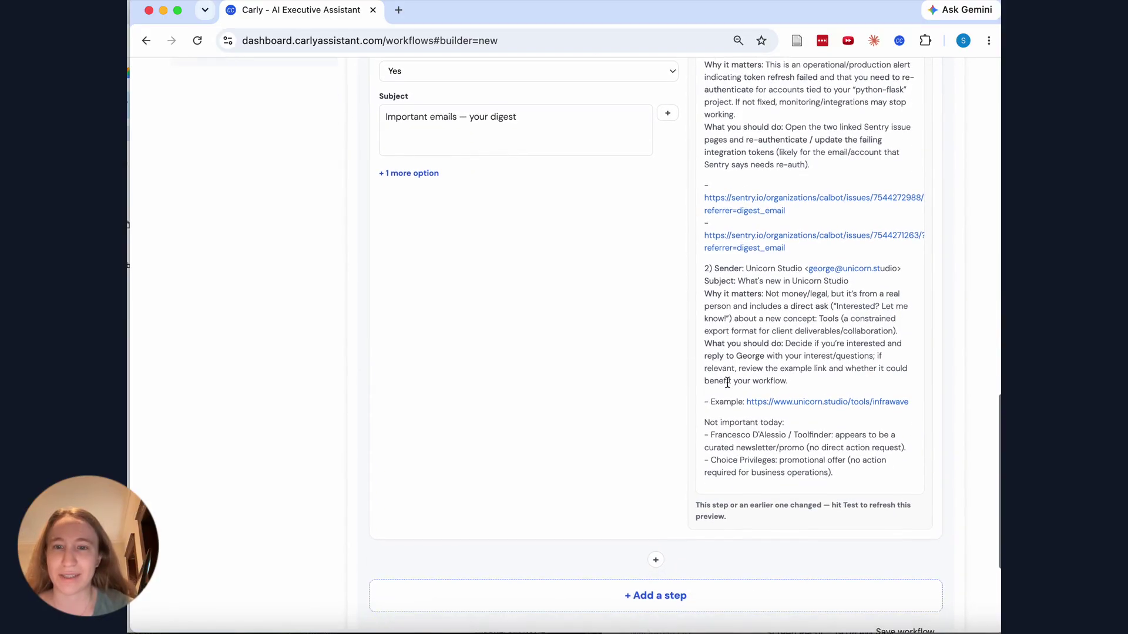
pyautogui.scroll(-4, 728, 383)
# Rename the workflow to 'daily email summary'
pyautogui.scroll(-1, 728, 382)
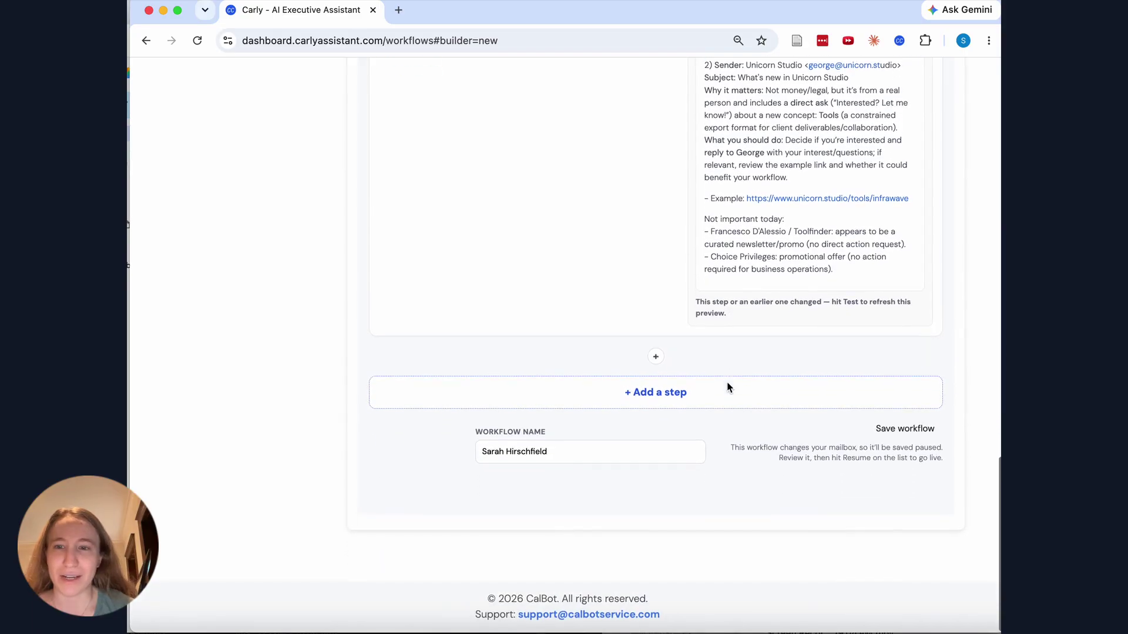
pyautogui.tripleClick(703, 456)
pyautogui.write('daily email summary')
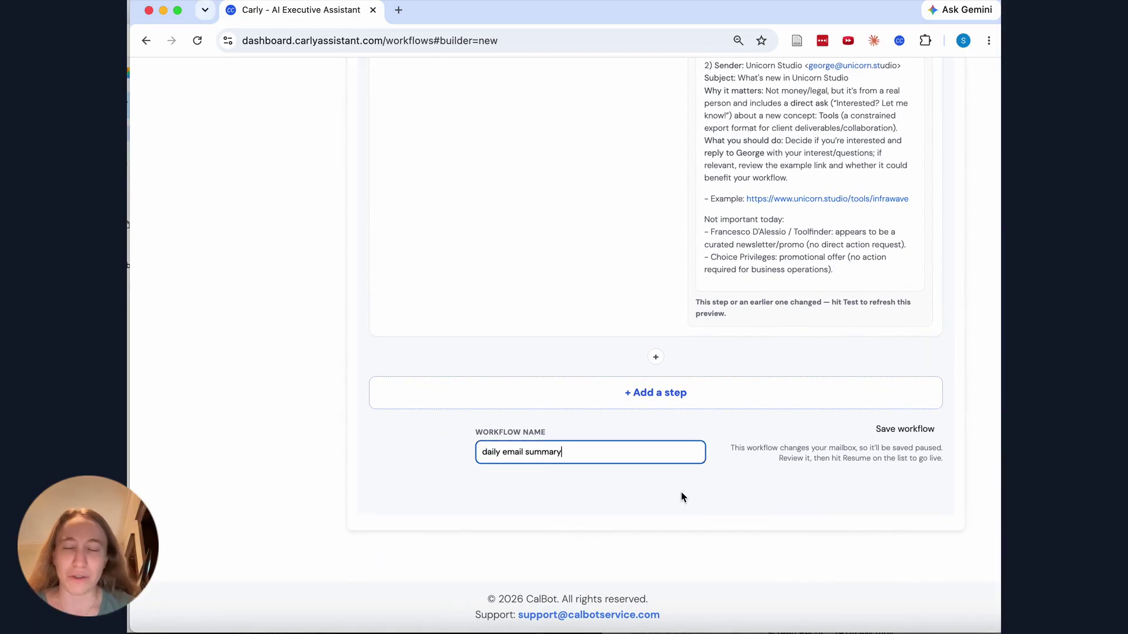
pyautogui.scroll(20, 681, 492)
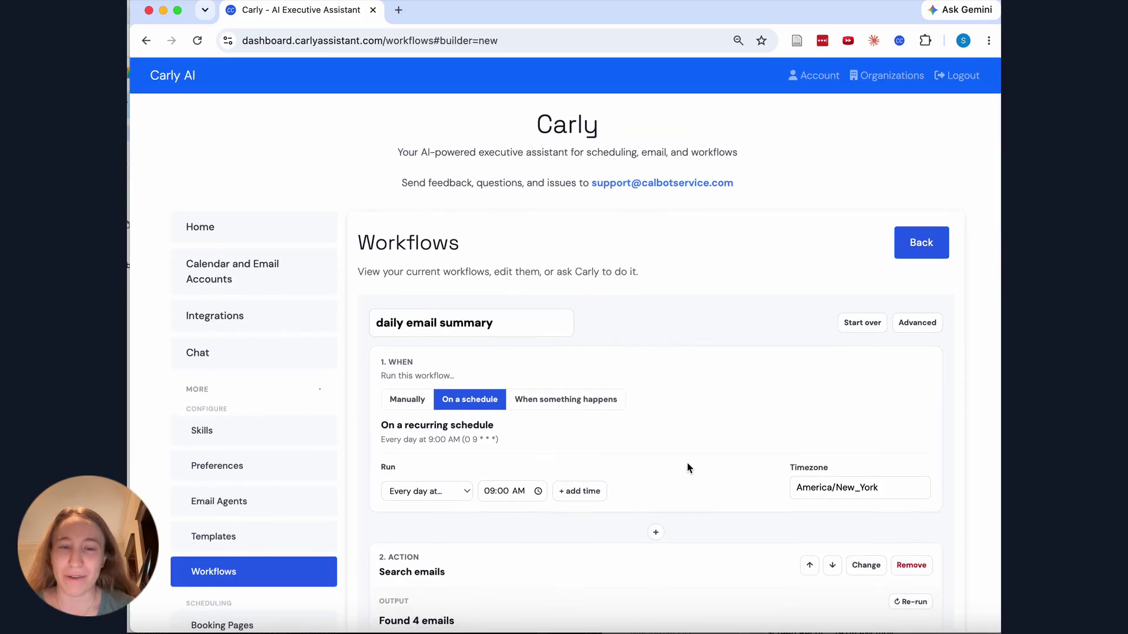
pyautogui.scroll(-1, 685, 470)
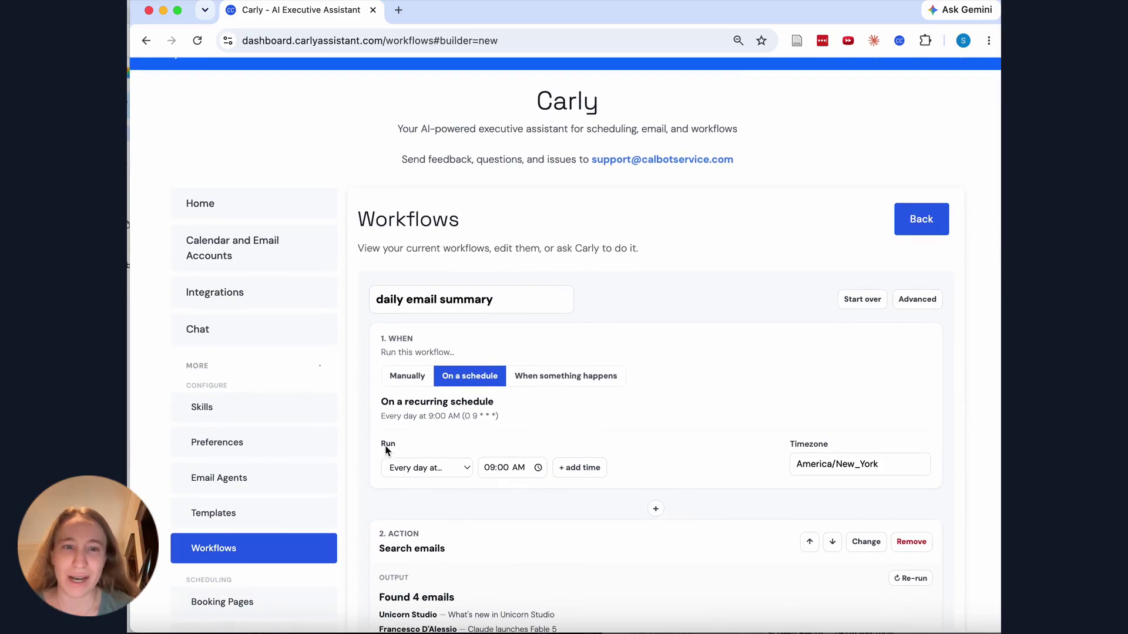
# Keep the every-day 9:00 AM schedule and save the workflow
pyautogui.click(466, 470)
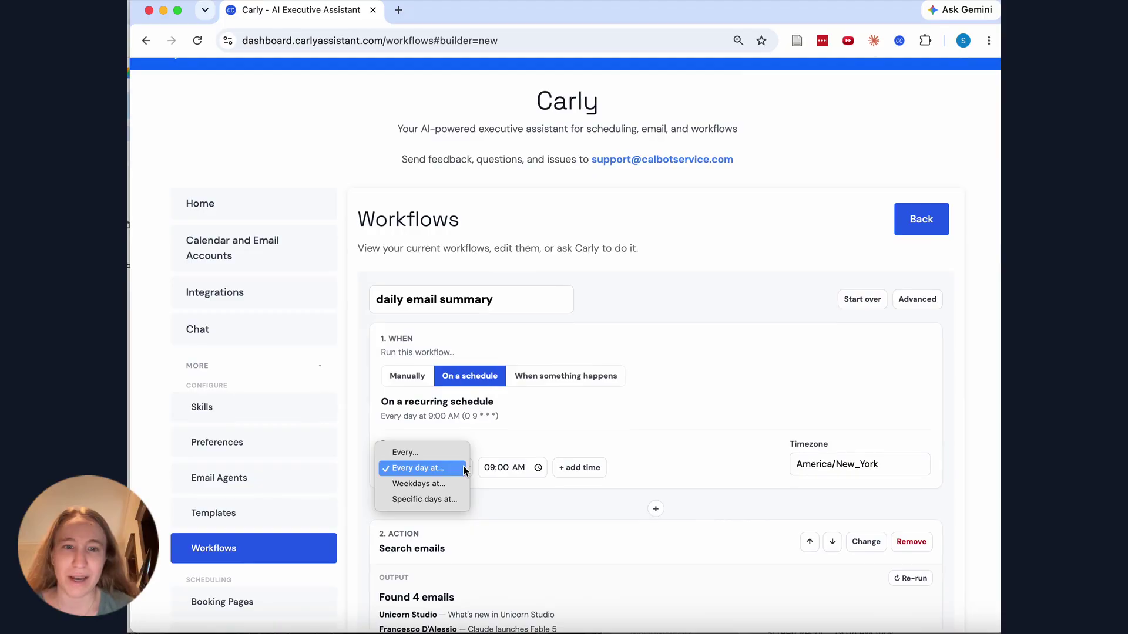
pyautogui.click(517, 445)
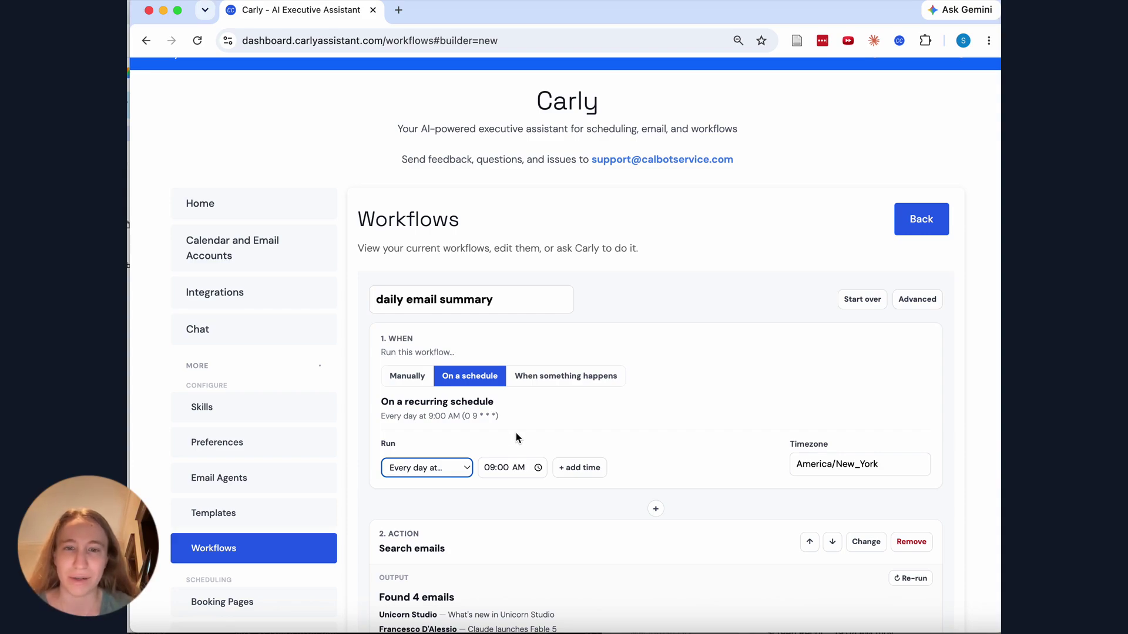
pyautogui.scroll(-15, 893, 429)
pyautogui.click(893, 429)
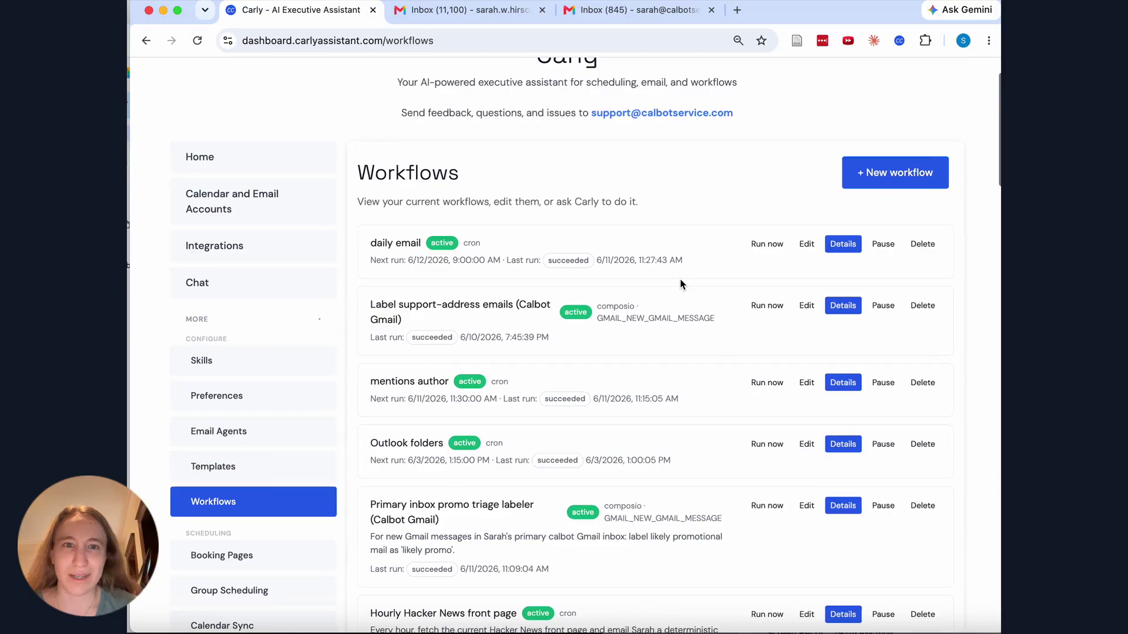
pyautogui.scroll(-3, 681, 285)
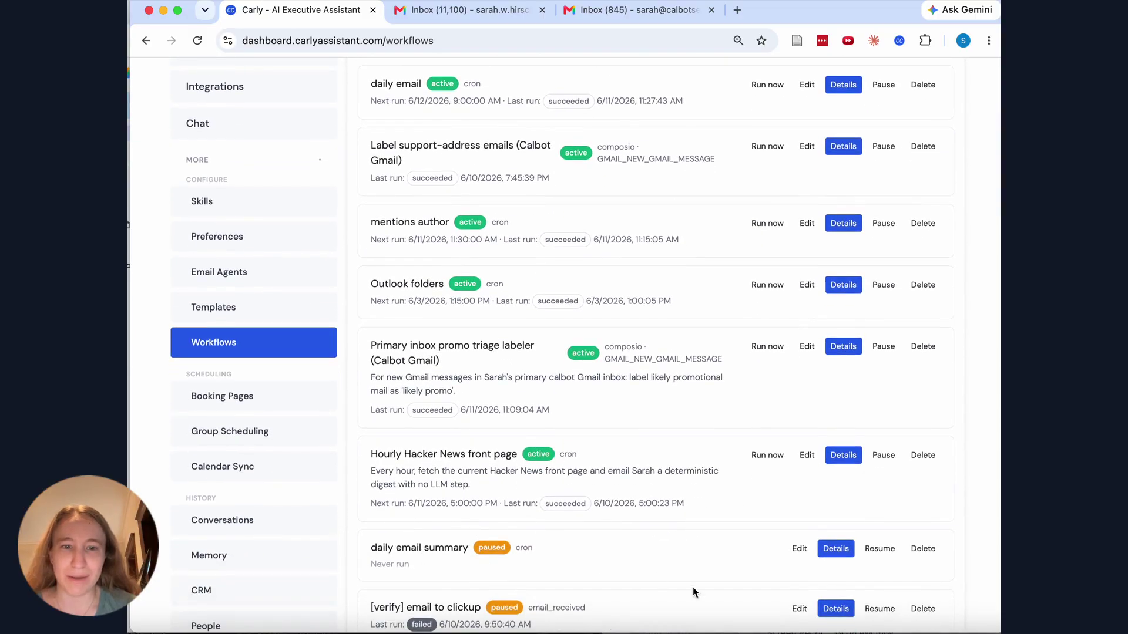
# Resume the paused daily email summary workflow and run it once immediately
pyautogui.click(884, 552)
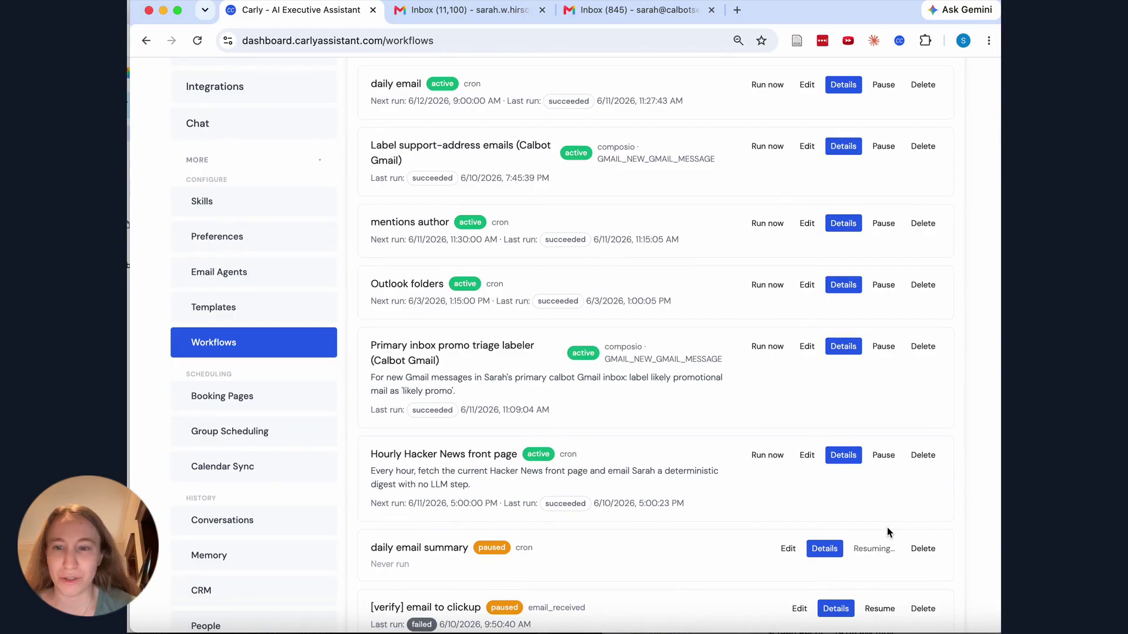
pyautogui.scroll(3, 884, 517)
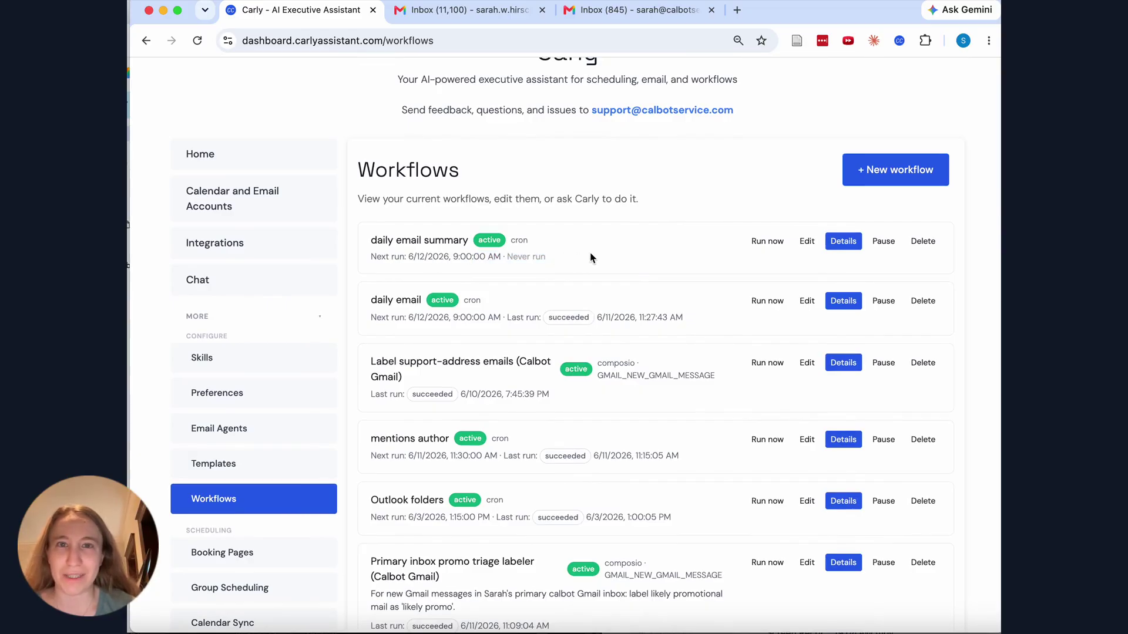
pyautogui.click(766, 242)
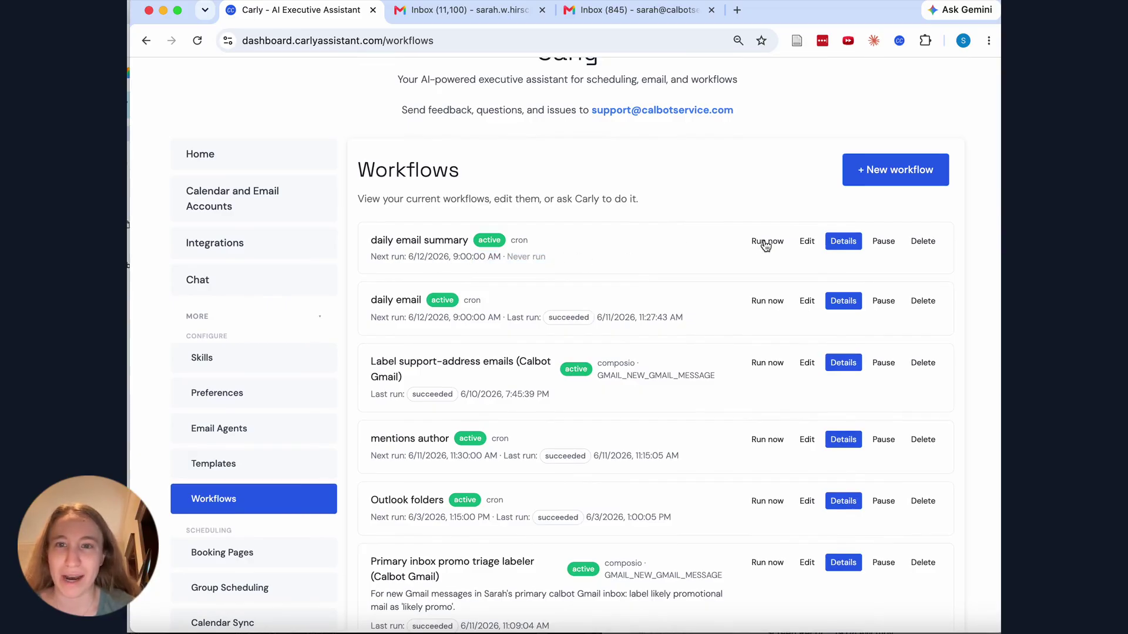